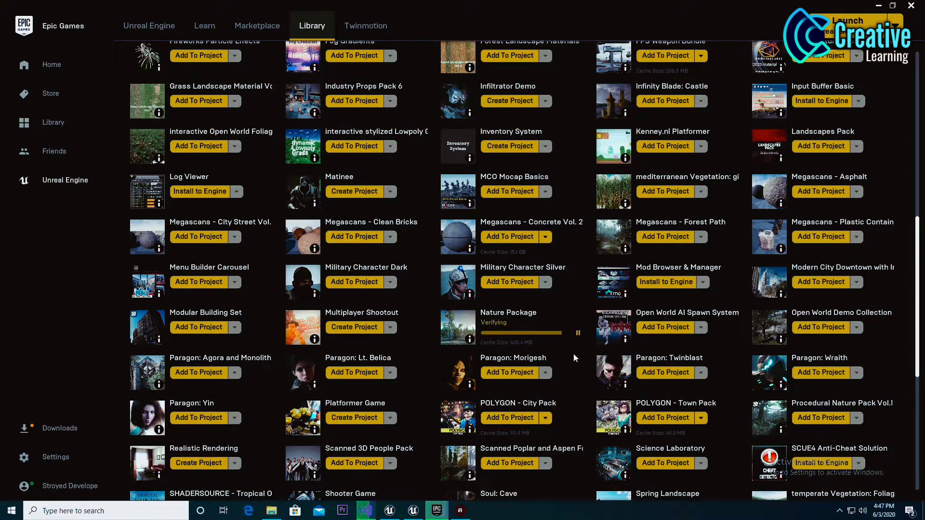
Switch to Unreal Editor and open the RescaledFlora folder of the NaturePackage meshes
left_click(404, 511)
double_click(9, 395)
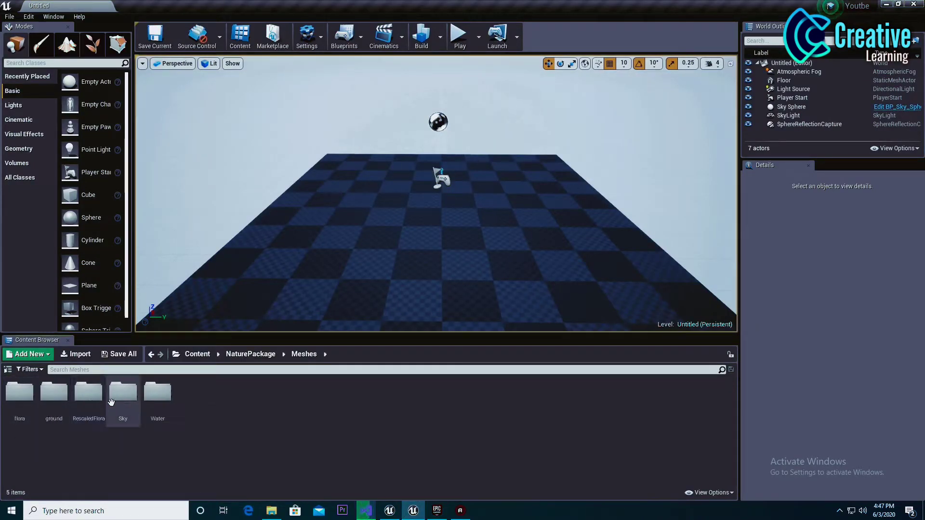
double_click(96, 404)
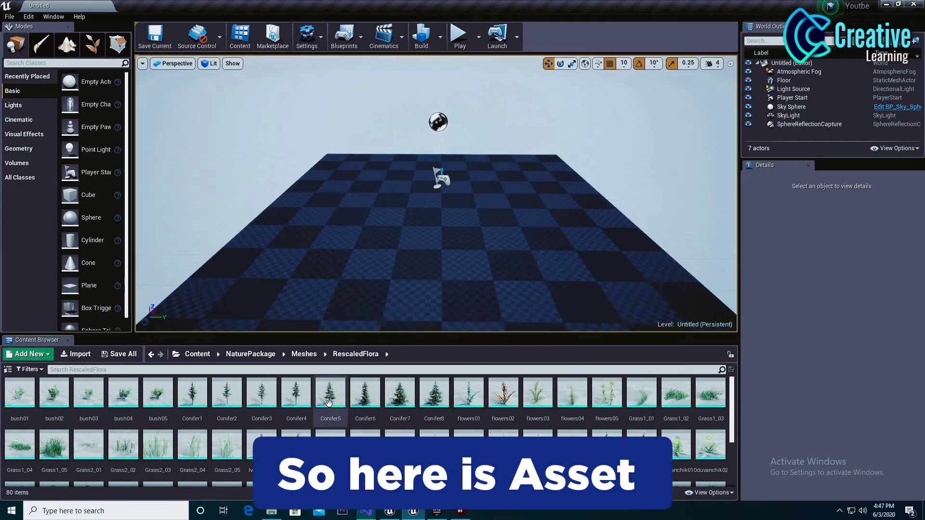
left_click_drag(196, 393, 386, 212)
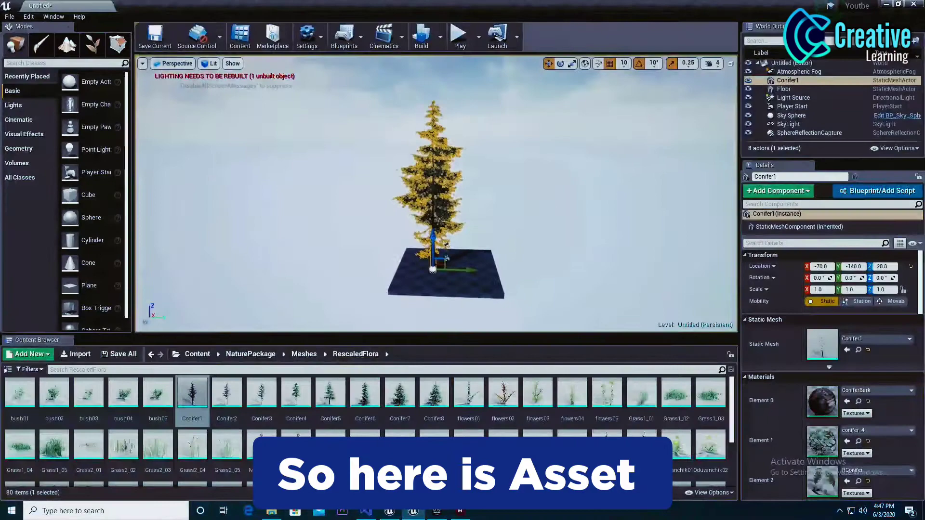
key("f")
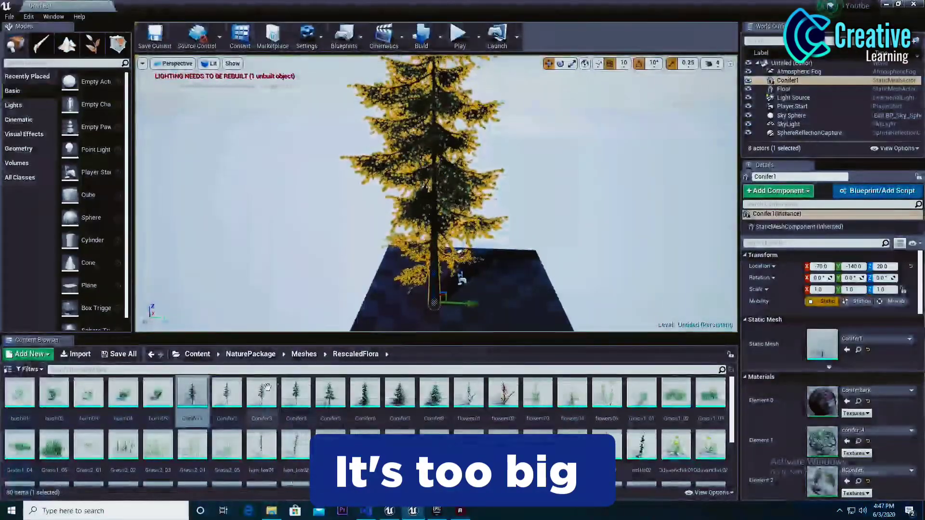
key("Delete")
Place the Tree01 mesh from RescaledFlora on the checkered floor near its far corner
scroll(615, 403, "down", 5)
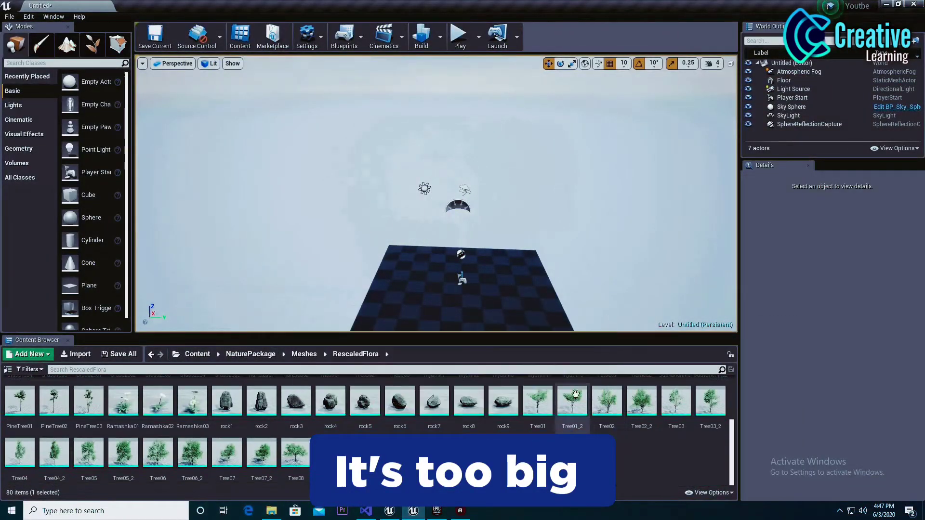
left_click_drag(538, 405, 502, 284)
right_click_drag(501, 285, 491, 260)
left_click(494, 307)
key("s")
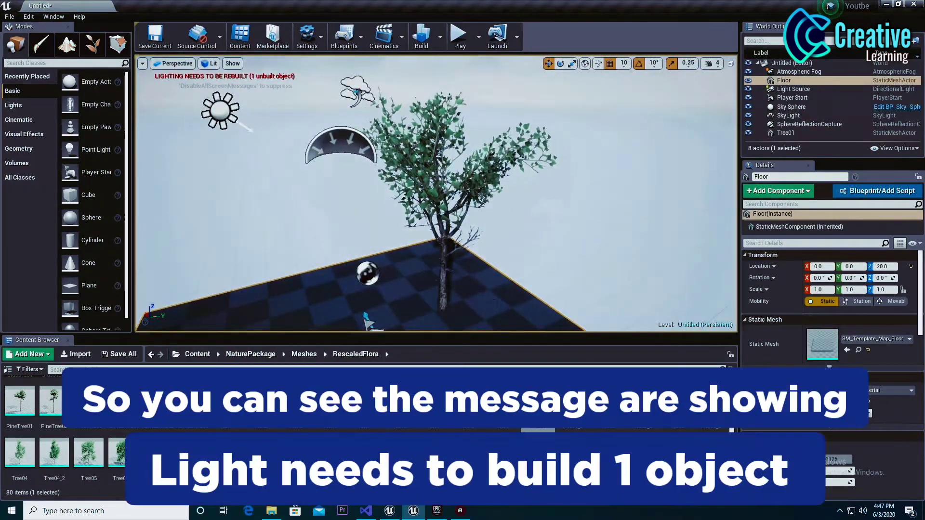
key("ctrl+z")
key("Delete")
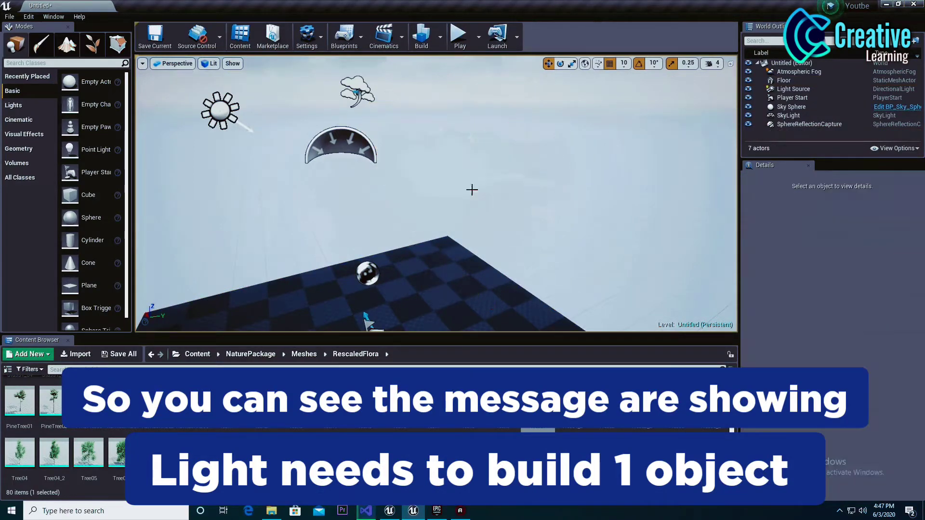
key("ctrl+z")
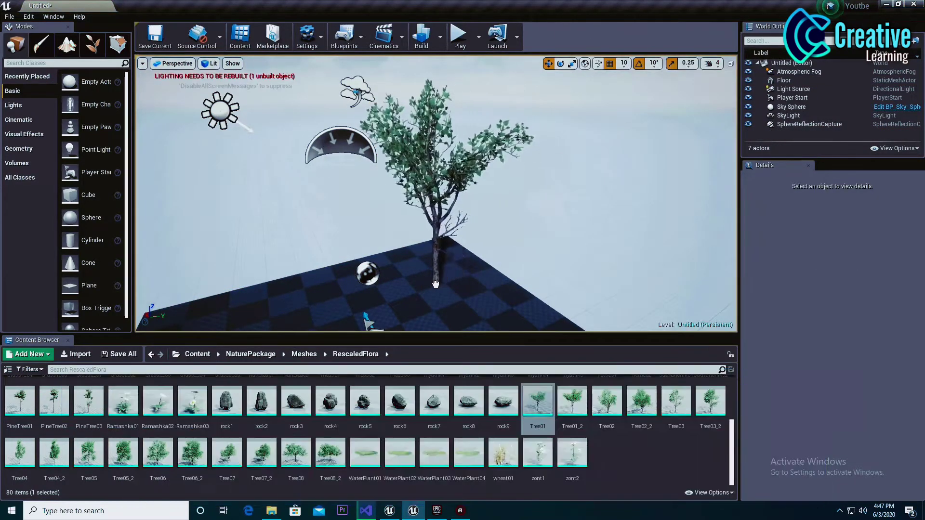
Build the level's lighting for the placed tree and close the message log
left_click(501, 294)
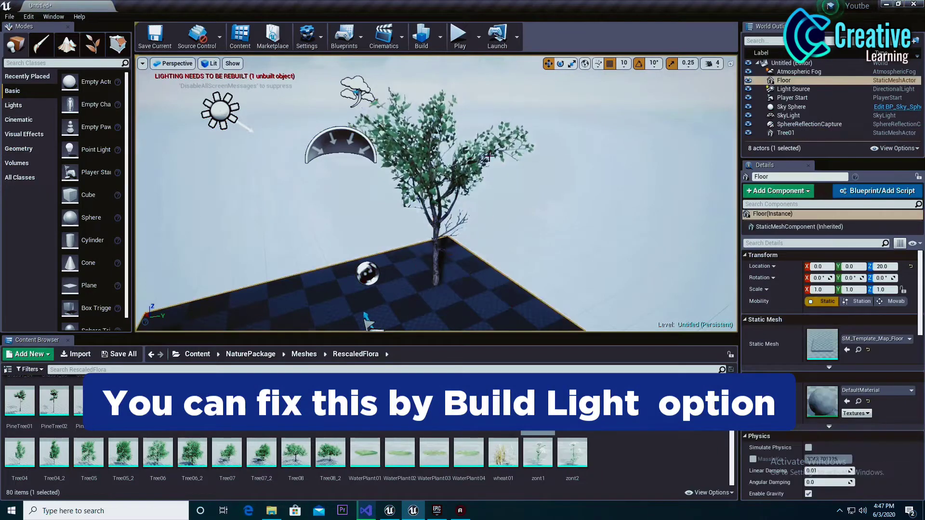
left_click(421, 39)
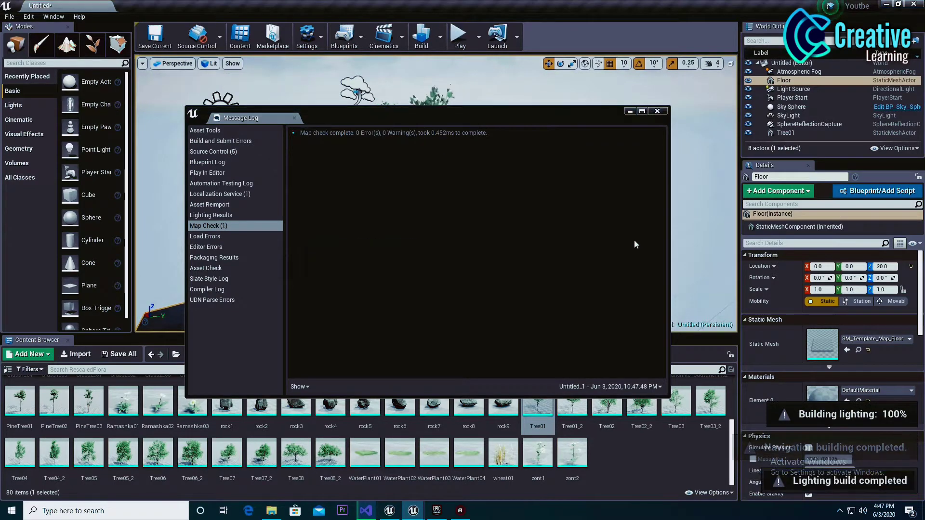
left_click(657, 111)
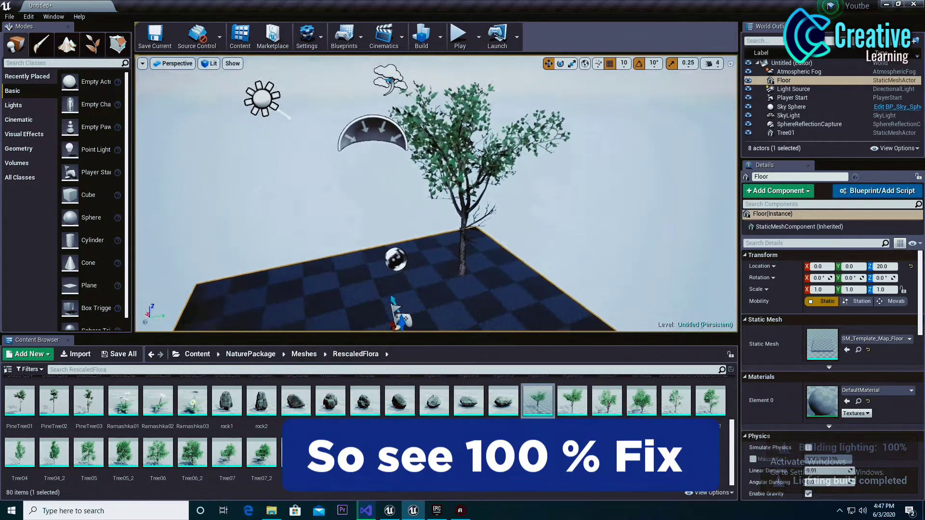
Delete the placed Tree01 mesh from the level
mouse_move(436, 193)
right_mouse_down()
mouse_move(437, 205)
mouse_move(431, 196)
mouse_move(445, 186)
right_mouse_up()
right_click_drag(529, 196, 528, 197)
left_click(441, 203)
key("Delete")
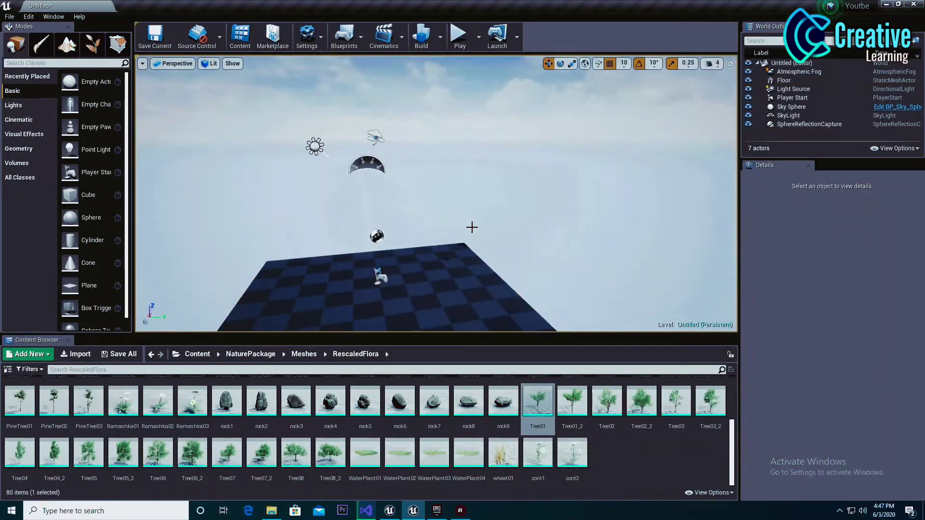
Add Tree01 as a foliage type for foliage painting and use a brush size of about 55
left_click(92, 43)
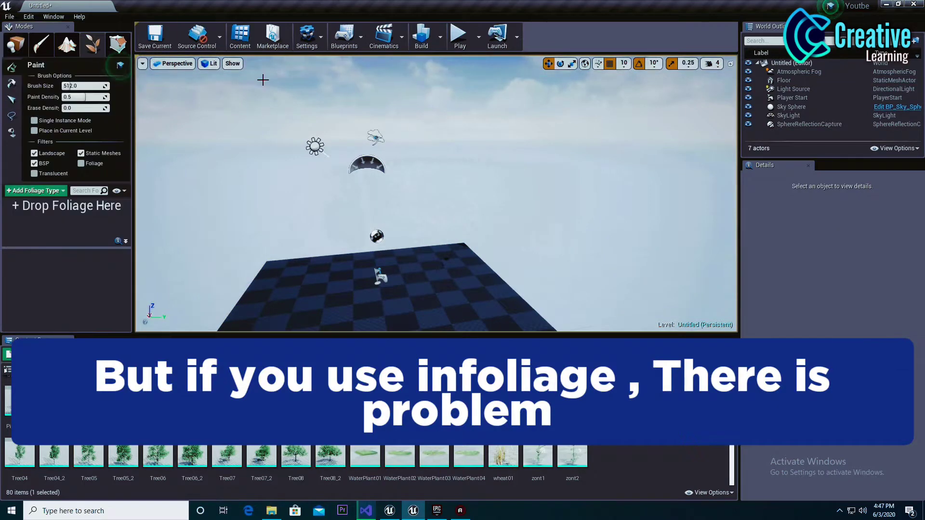
left_click_drag(19, 400, 69, 222)
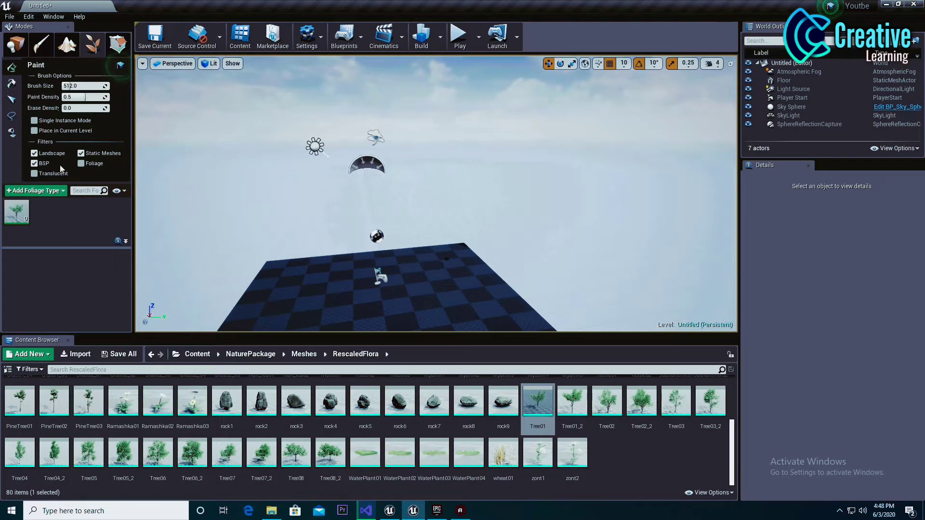
left_click(18, 221)
scroll(68, 294, "down", 2)
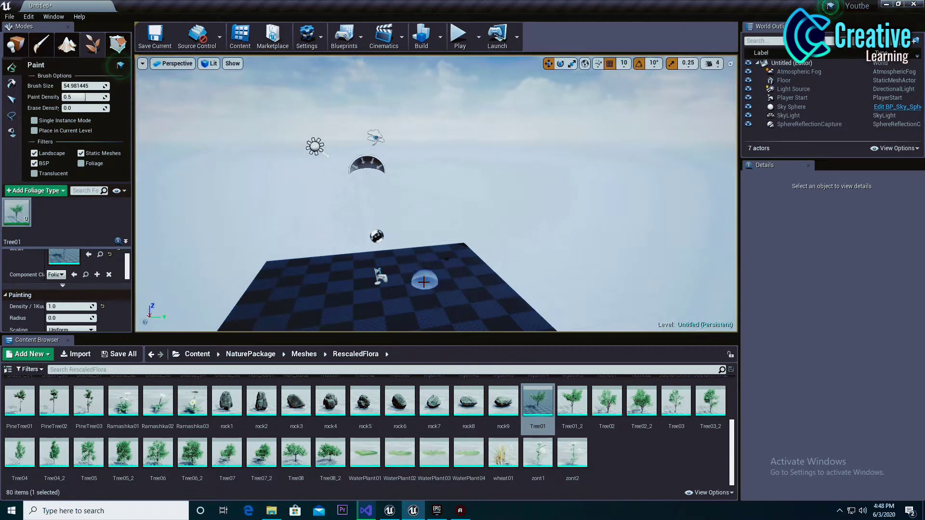
Paint one Tree01 foliage instance on the checkered floor
left_click(448, 301)
key("w")
right_click_drag(422, 267, 428, 316)
scroll(458, 254, "down", 6)
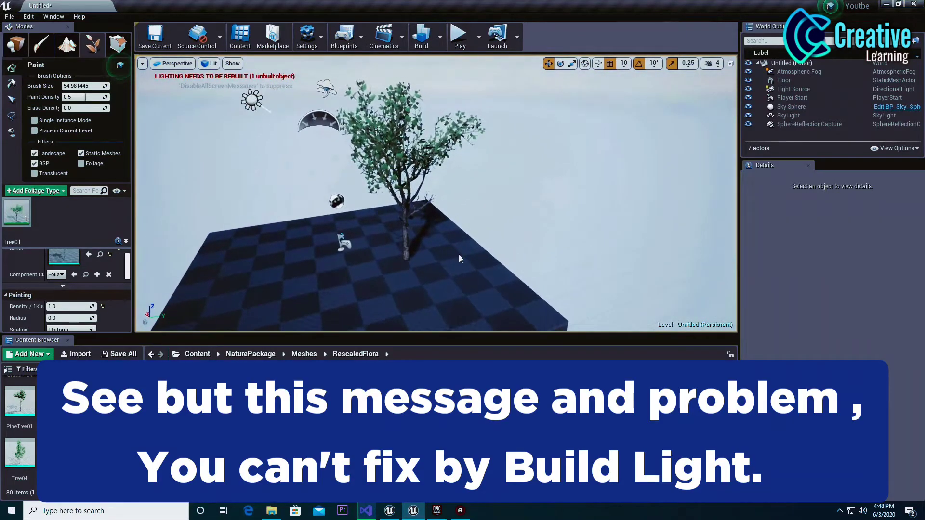
Build the lighting with the painted foliage, read the full lighting results message, and close the log
left_click(420, 41)
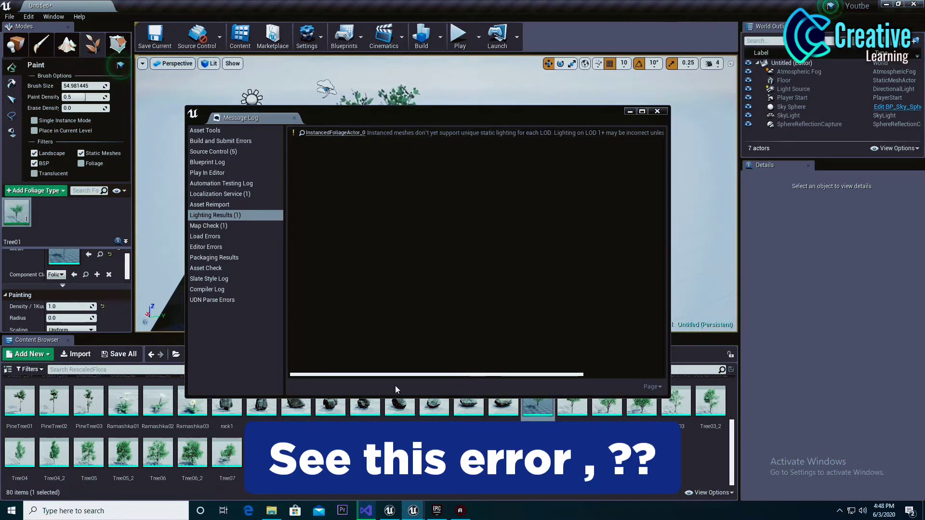
left_click_drag(403, 376, 405, 377)
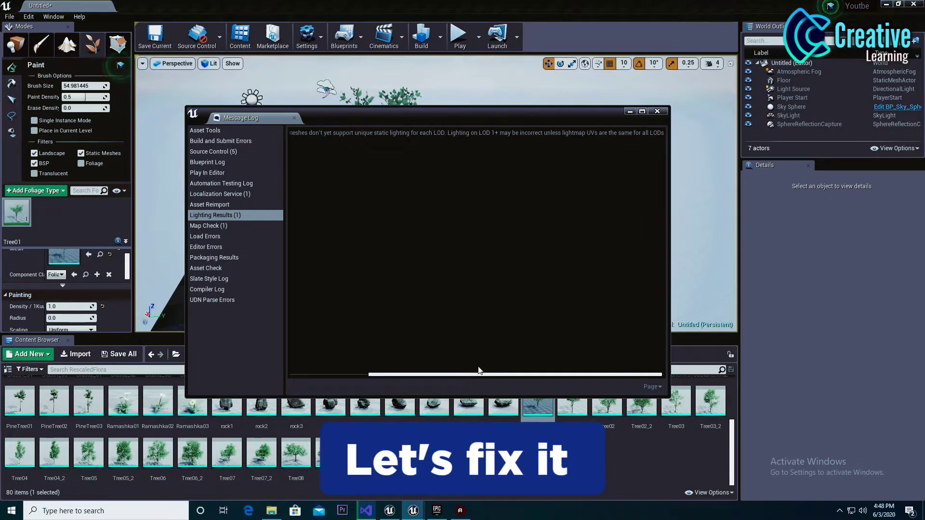
left_click(664, 111)
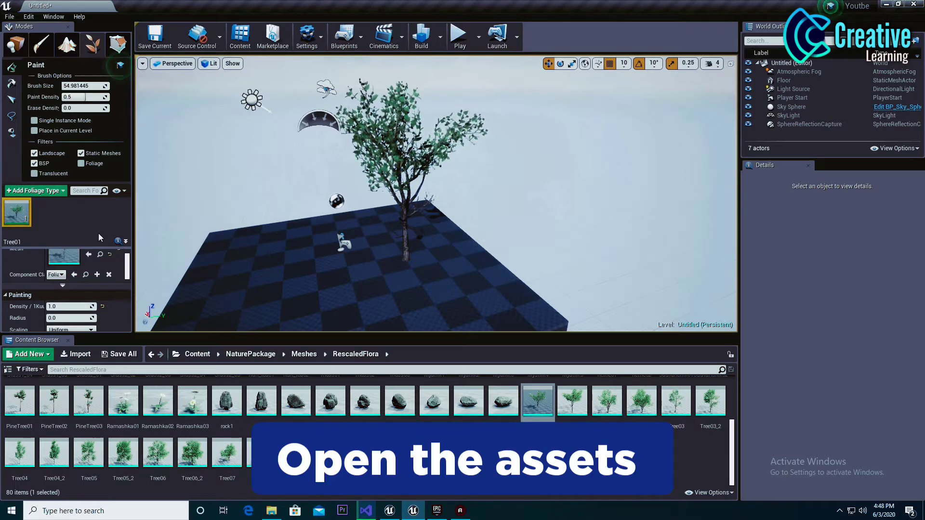
Open the Tree01 static mesh for editing and keep its LOD picker on LOD Auto
scroll(92, 261, "up", 2)
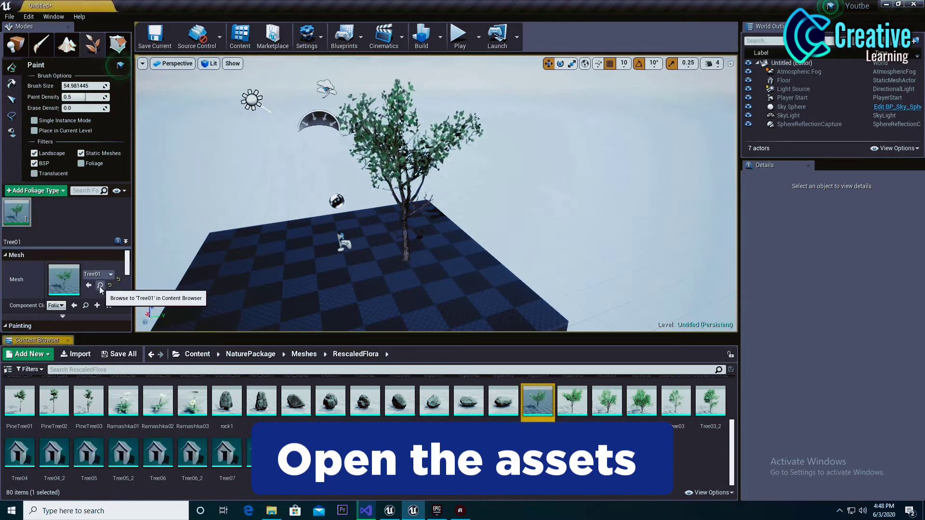
double_click(538, 400)
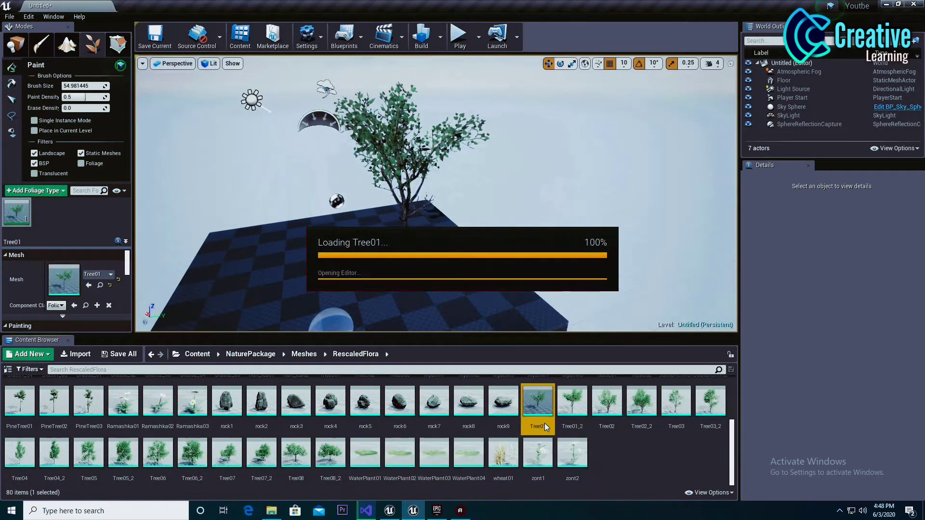
scroll(663, 202, "down", 2)
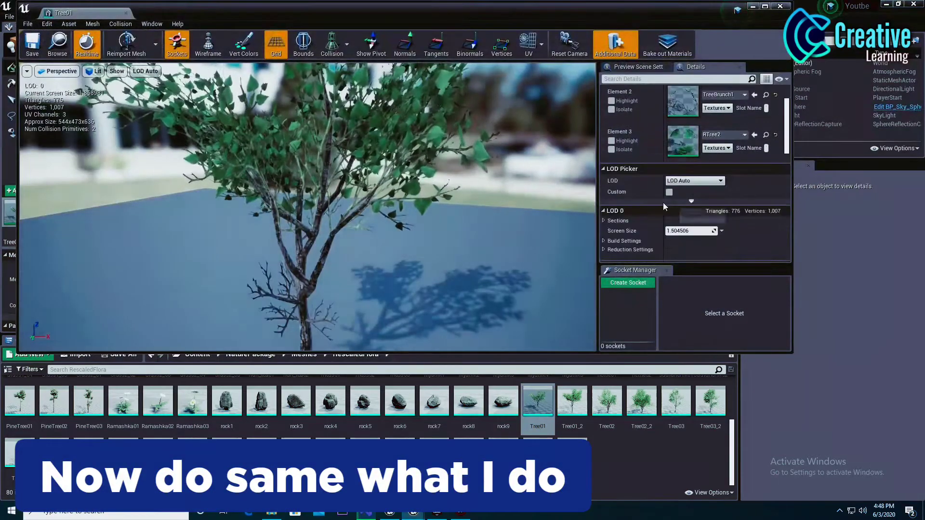
left_click(692, 182)
left_click(692, 190)
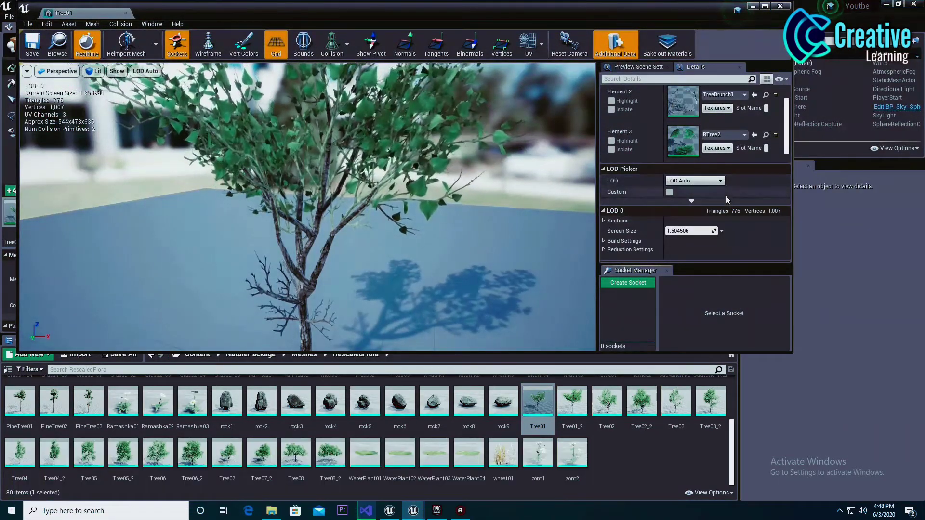
Set the Tree01 mesh's LOD Group to Foliage, accept overwriting its settings, then save and close the mesh
scroll(725, 195, "down", 2)
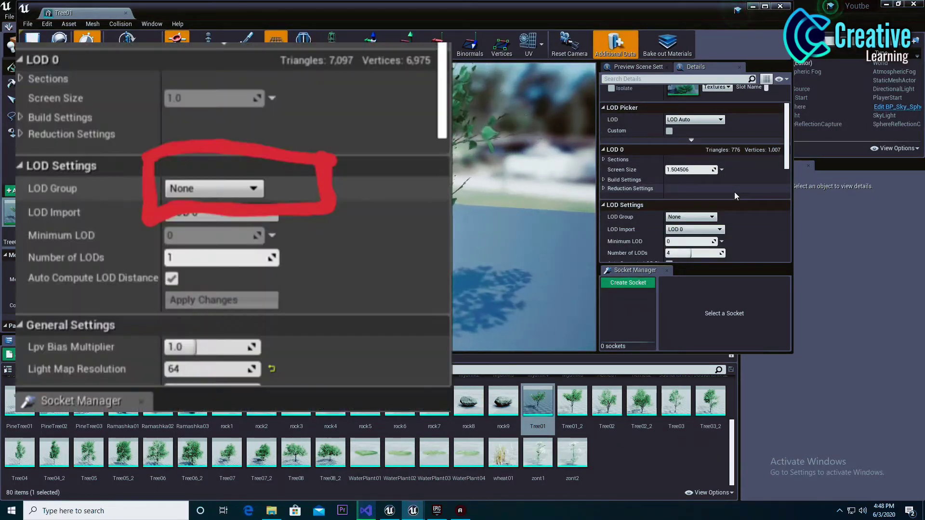
scroll(735, 195, "down", 2)
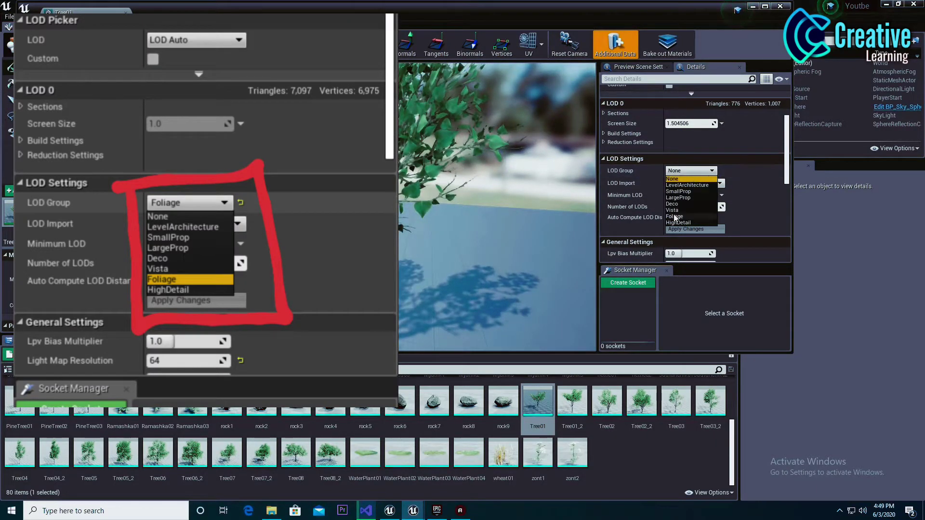
left_click(674, 216)
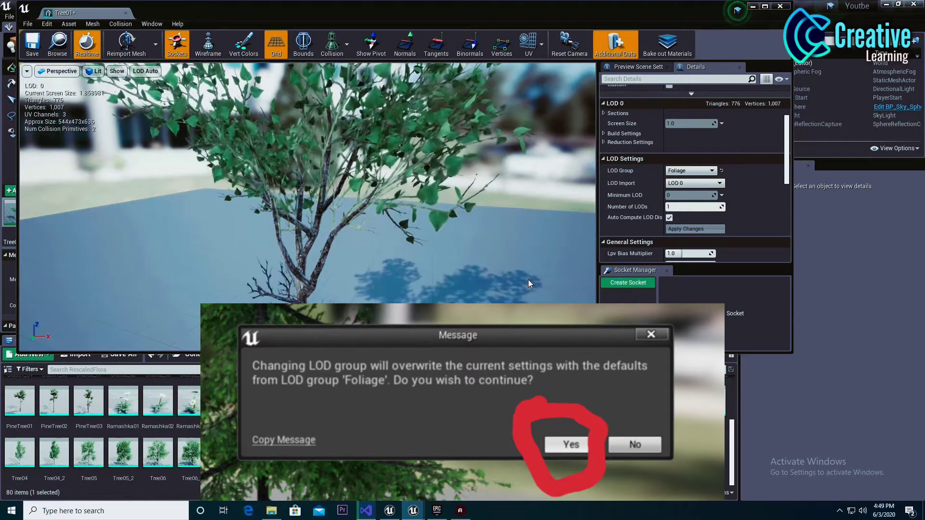
left_click(32, 44)
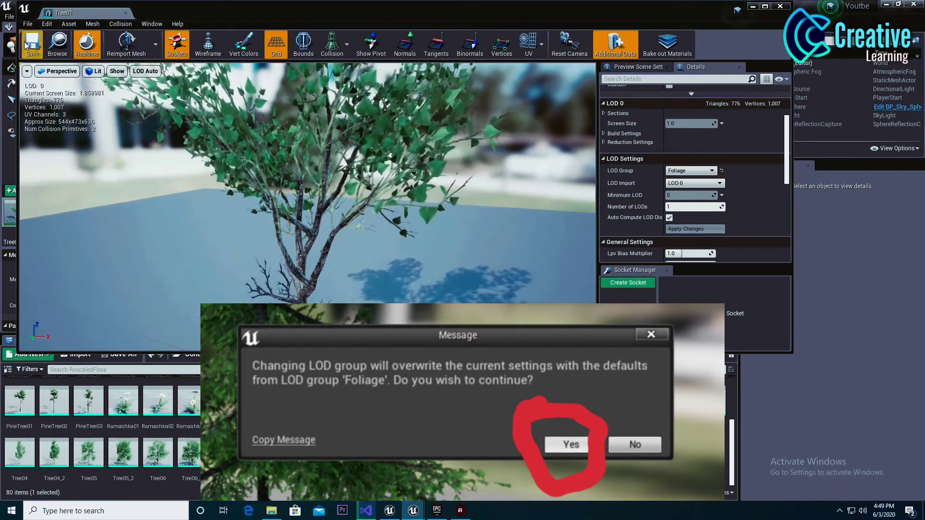
left_click(780, 6)
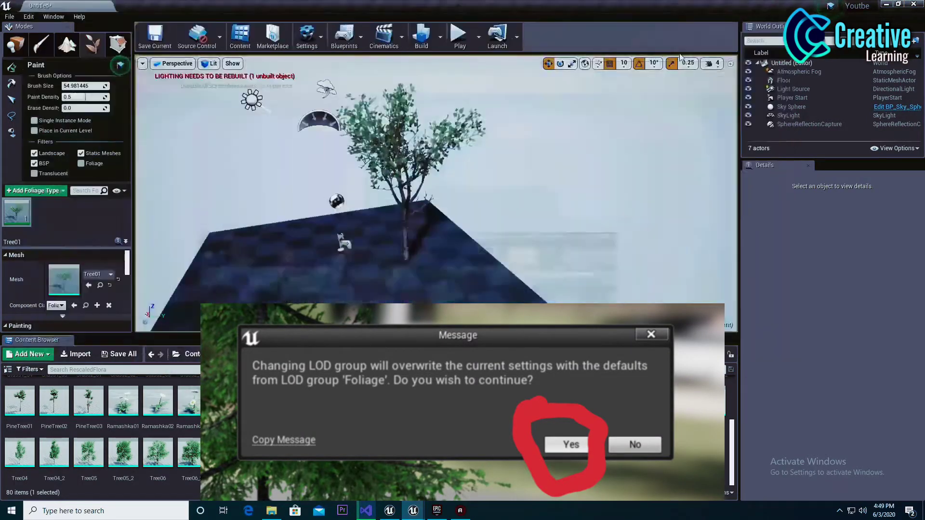
Save all modified content, storing the level as Untitled in the Content folder
left_click(111, 356)
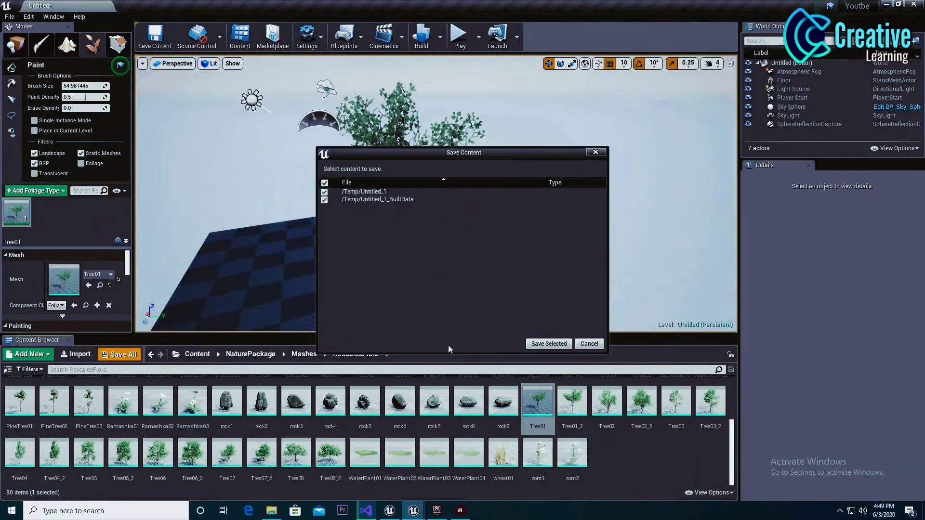
left_click(550, 343)
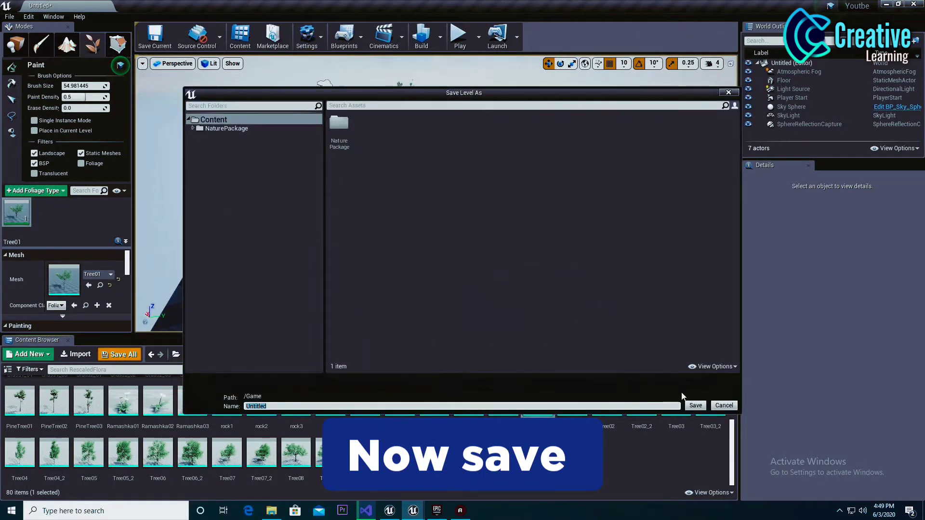
left_click(694, 405)
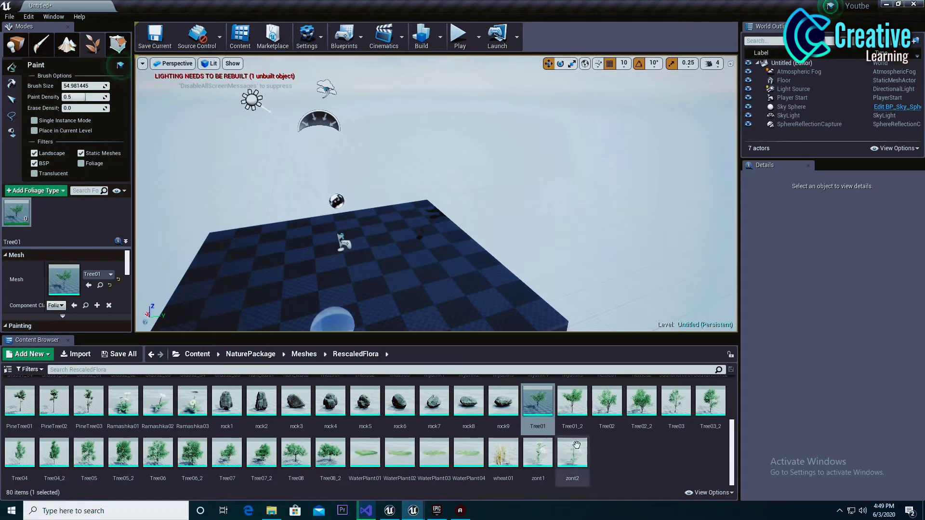
Reopen Tree01 to check its LOD settings, save it again, and save the modified /Game/Untitled level
double_click(537, 403)
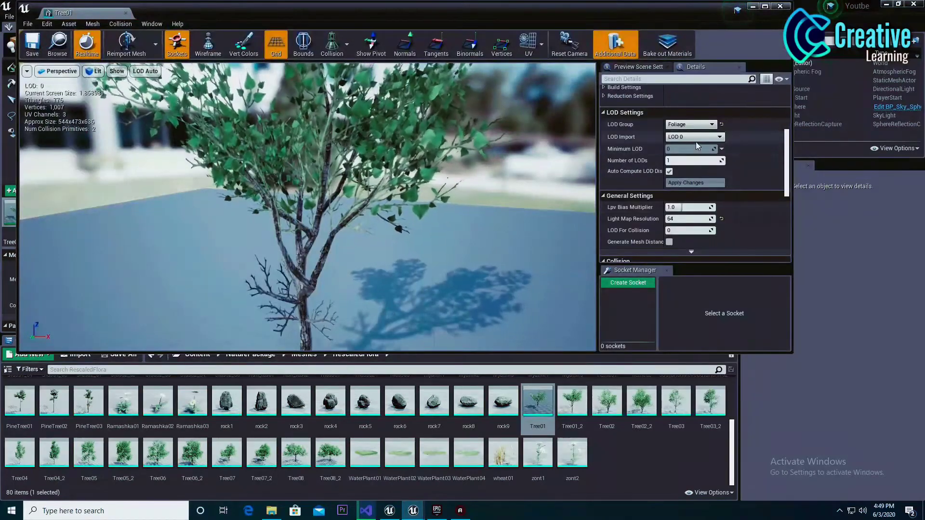
left_click(35, 46)
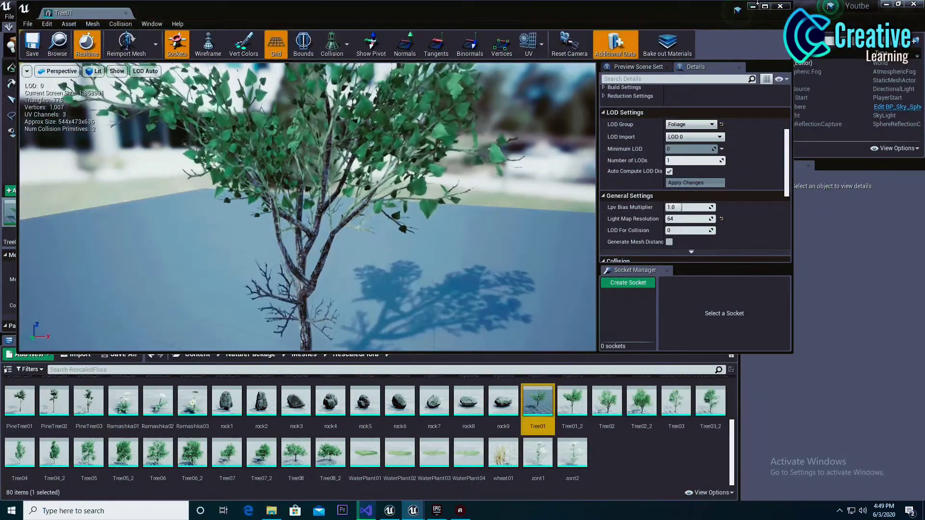
left_click(780, 5)
left_click(118, 356)
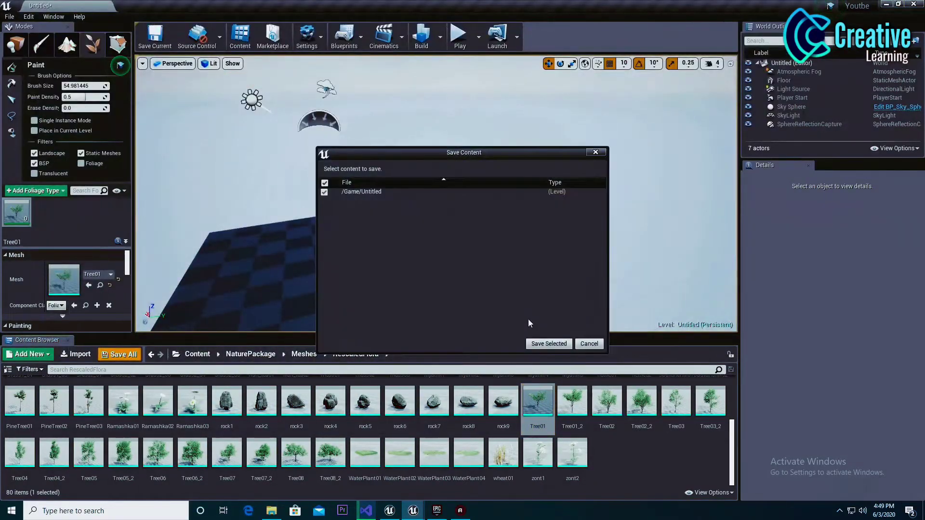
left_click(540, 344)
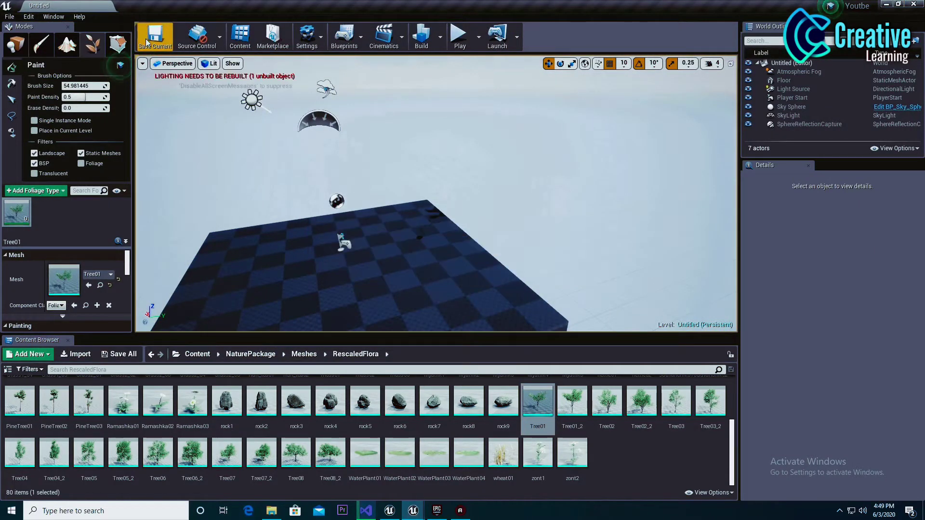
Paint Tree01 trees at several spots on the floor and erase all but the first one near the far corner
left_click(411, 240)
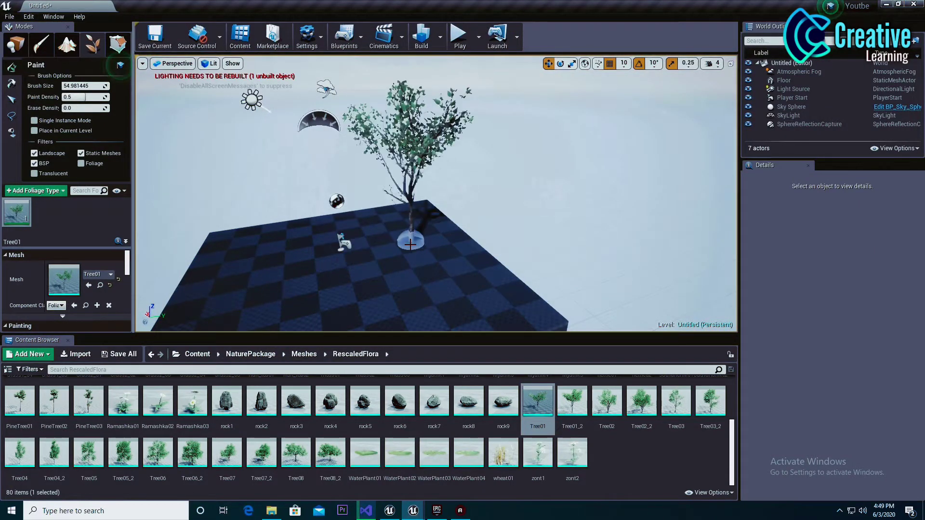
left_click(273, 242)
left_click(449, 288)
left_click(228, 288)
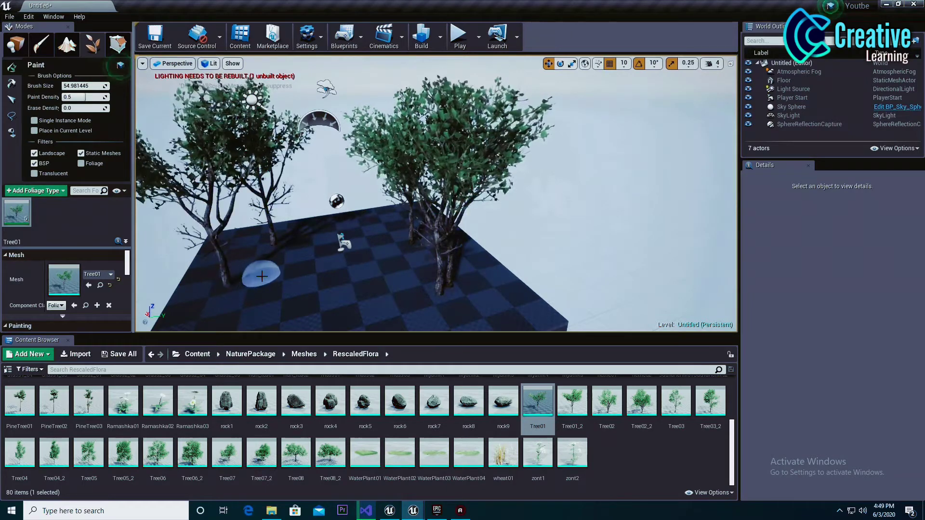
left_click_drag(233, 268, 496, 264, "shift")
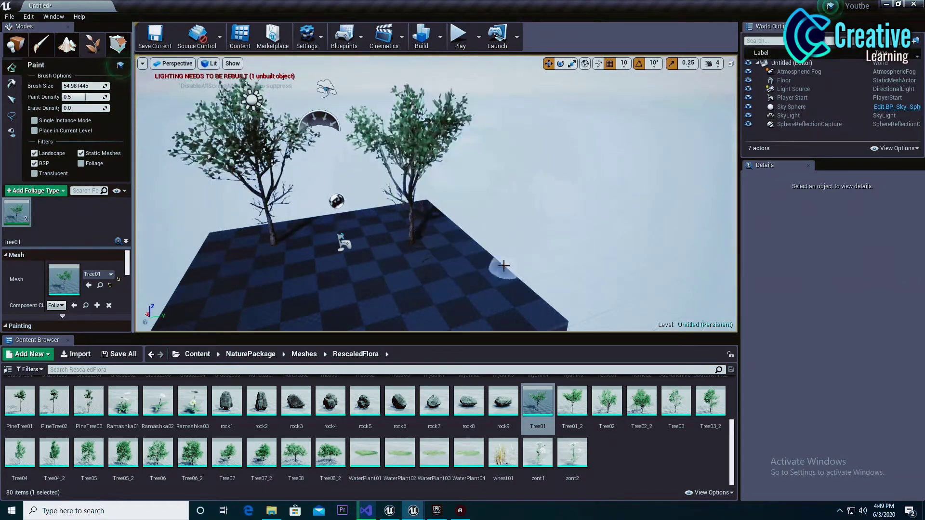
left_click(263, 239, "shift")
Build the level's lighting and put away the message log
left_click(422, 36)
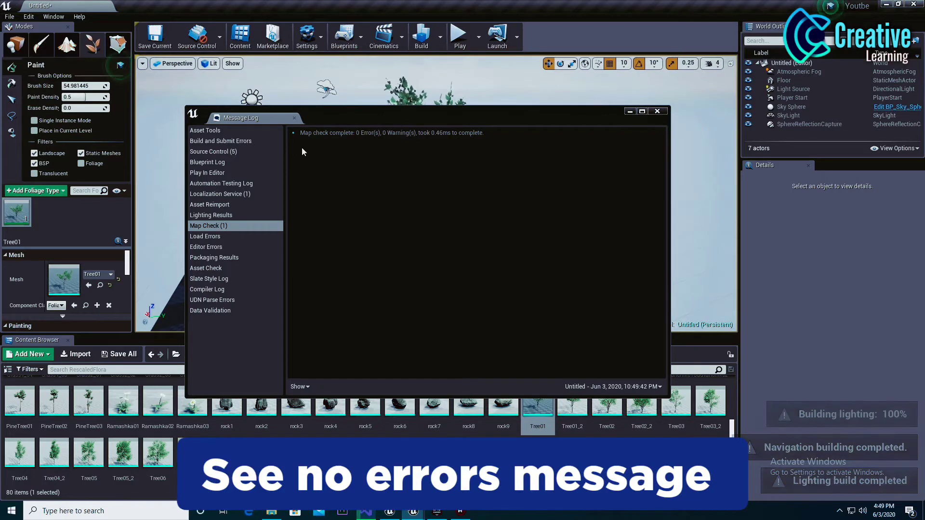
left_click(643, 112)
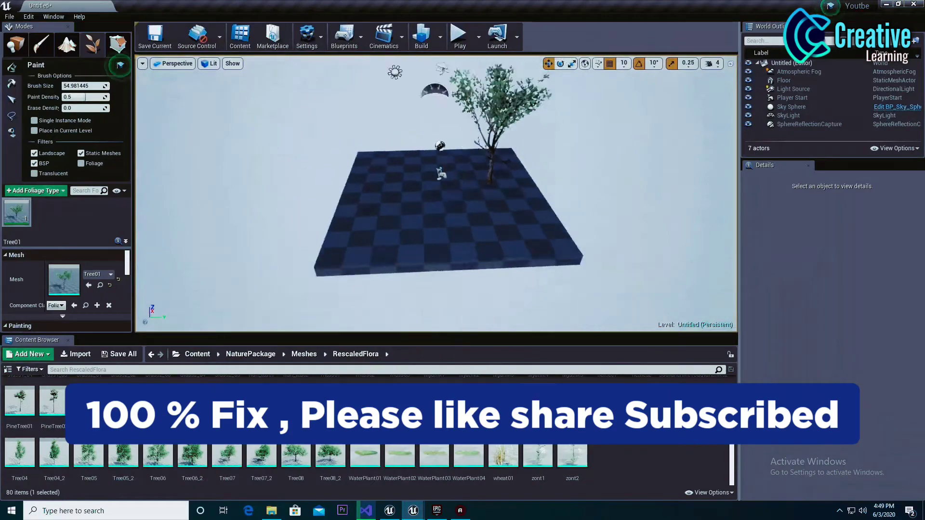
Create a new landscape in the level around the existing floor
scroll(436, 192, "down", 5)
left_click(16, 44)
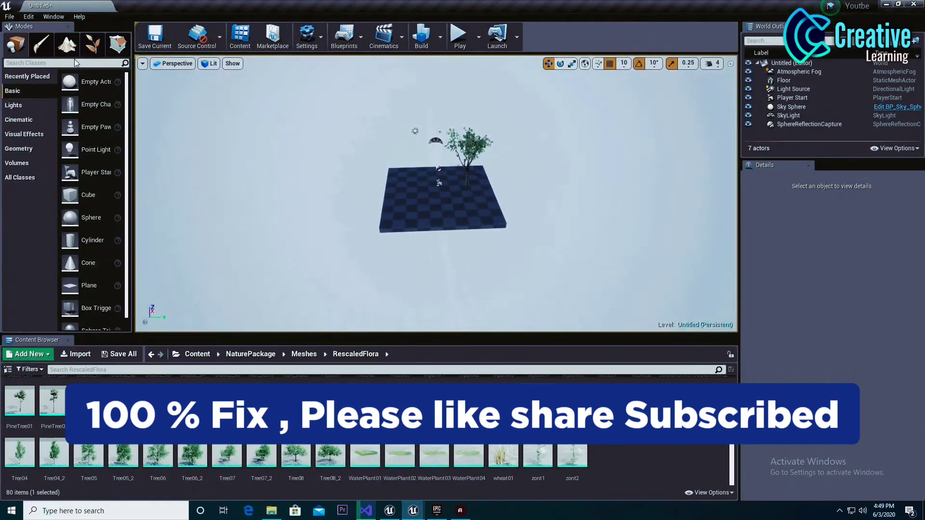
left_click(67, 44)
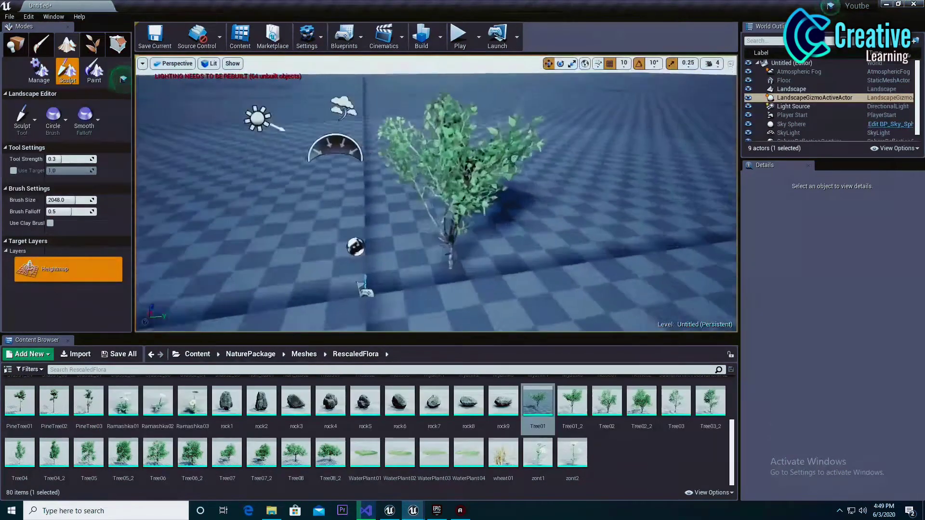
Add the Tree03 and Conifer1 meshes as foliage types alongside Tree01 and select Conifer1
left_click(92, 44)
left_click_drag(674, 405, 72, 222)
scroll(284, 405, "up", 2)
left_click_drag(284, 405, 68, 226)
left_click(15, 212)
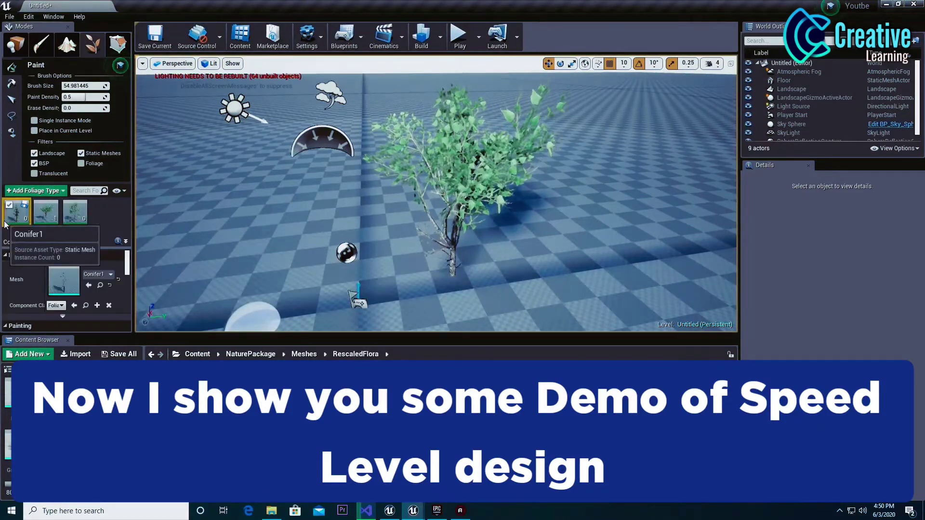
Set the Conifer1 mesh's LOD Group to Foliage, accept overwriting its settings, and minimize the mesh editor
double_click(193, 400)
scroll(759, 206, "down", 3)
left_click(690, 208)
left_click(677, 253)
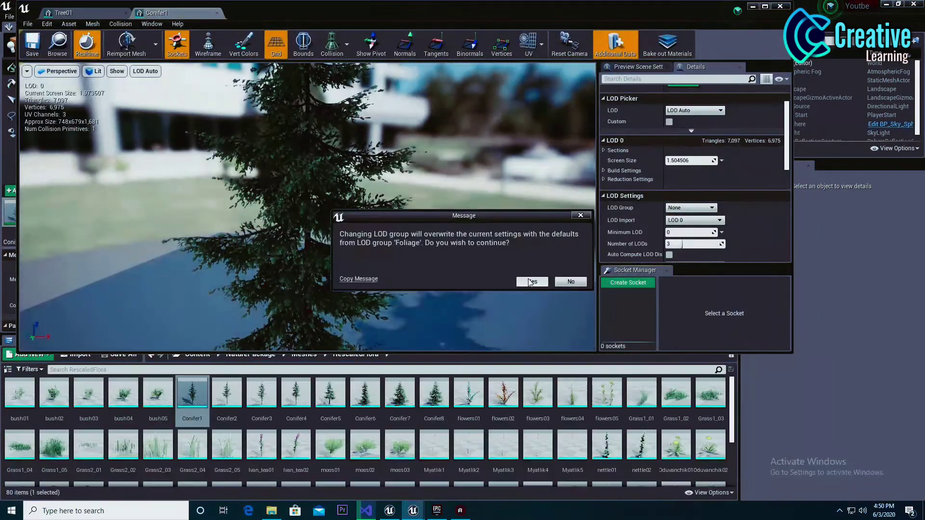
left_click(531, 282)
left_click(752, 6)
Set the Tree03 mesh's LOD Group to Foliage, accept overwriting its settings, and save all modified content
scroll(366, 434, "down", 3)
double_click(677, 427)
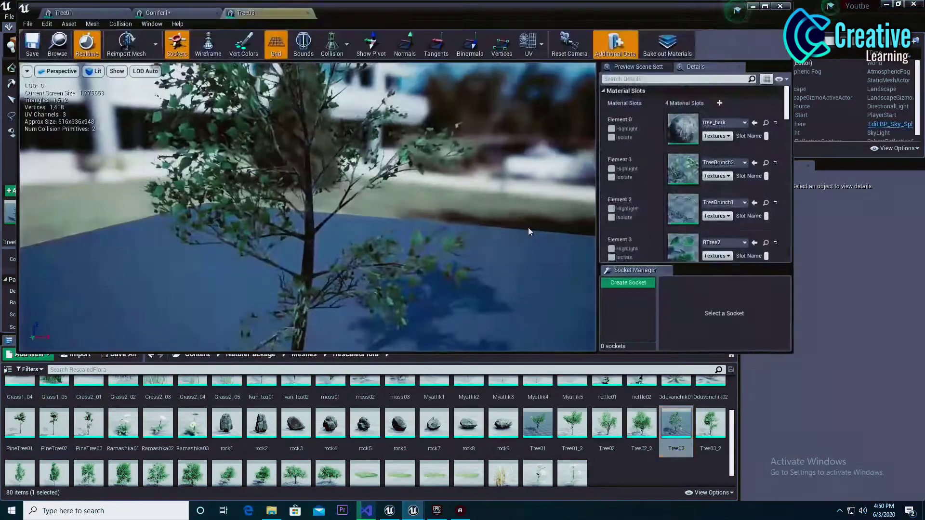
left_click(692, 202)
left_click(683, 248)
left_click(532, 281)
left_click(752, 7)
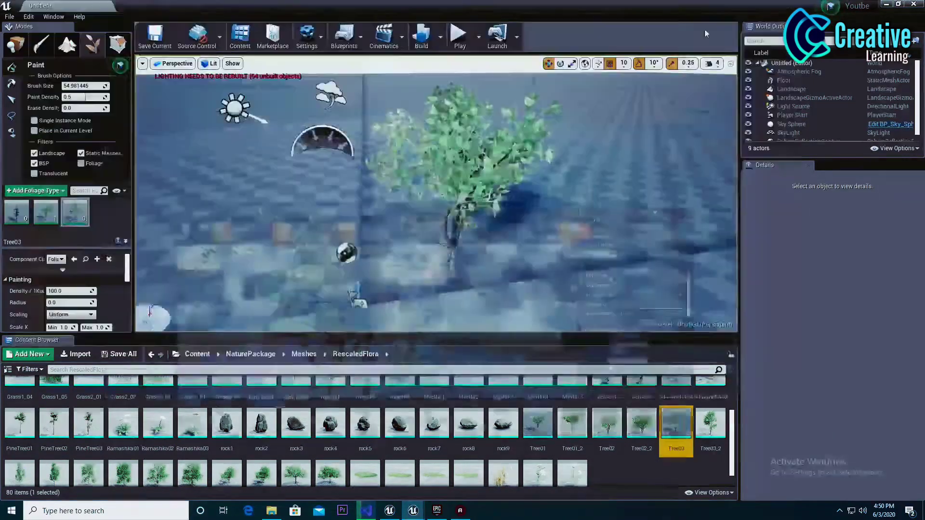
left_click(119, 354)
left_click(548, 343)
Set Conifer1's maximum X scale to 3 and paint a dense patch of trees on the landscape with an enlarged brush
left_click(16, 212)
scroll(96, 284, "down", 2)
left_click(96, 282)
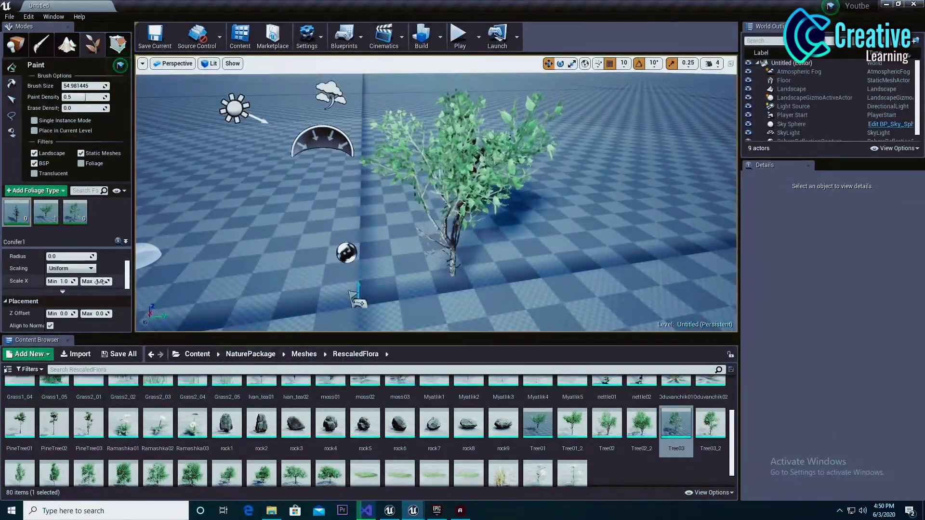
type("3")
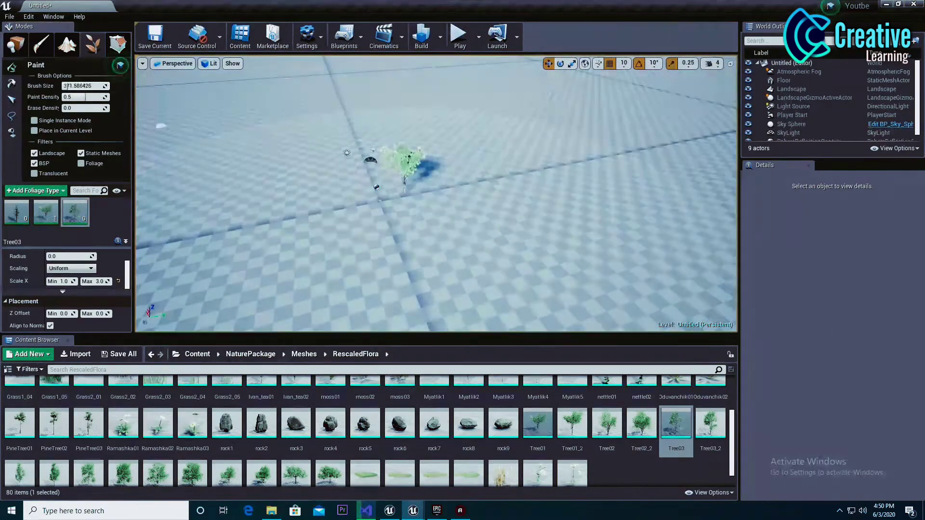
left_click_drag(578, 200, 566, 236)
Set Conifer1's painting density to 1
left_click(17, 212)
scroll(73, 285, "down", 2)
left_click(68, 291)
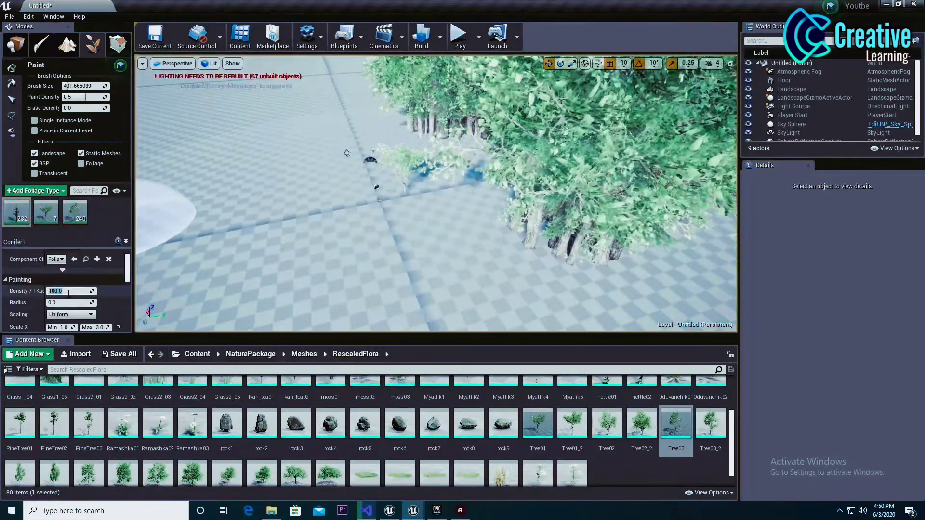
type("1")
key("Return")
Paint a sparse forest of Conifer1, Tree01 and Tree03 trees across the landscape
left_click(16, 212)
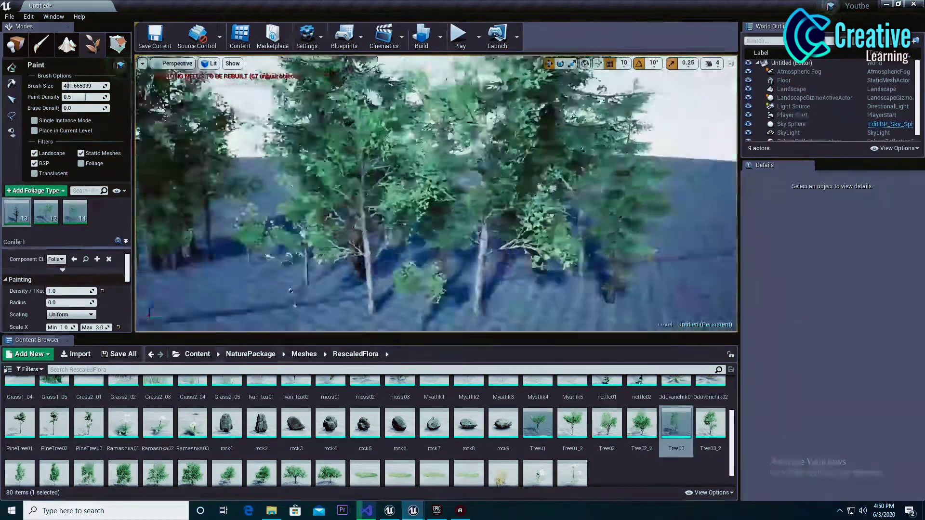
mouse_move(433, 221)
right_mouse_down()
mouse_move(516, 221)
mouse_move(517, 299)
mouse_move(516, 183)
right_mouse_up()
left_click(517, 221)
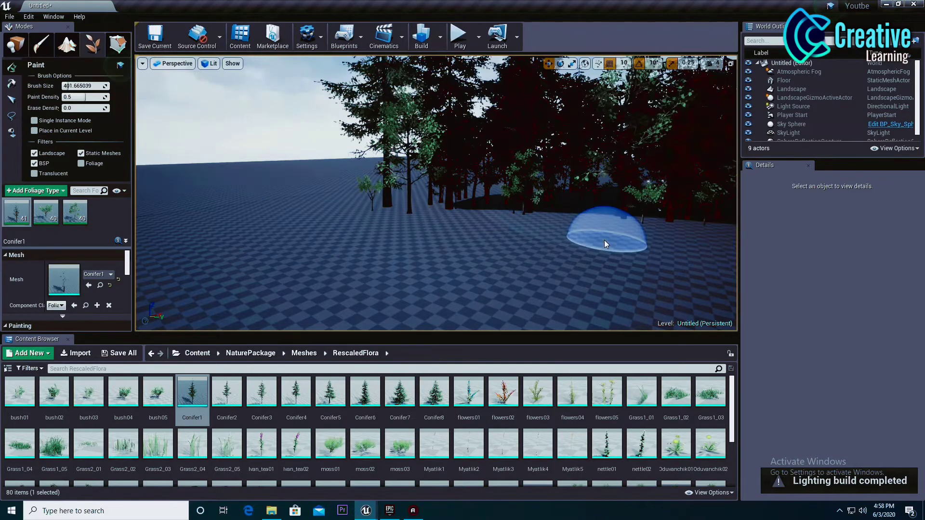
Play the level in the full-screen viewport with mouse control captured
right_click_drag(487, 251, 473, 248)
mouse_move(436, 192)
right_mouse_down()
mouse_move(385, 198)
mouse_move(419, 185)
mouse_move(578, 193)
mouse_move(431, 193)
right_mouse_up()
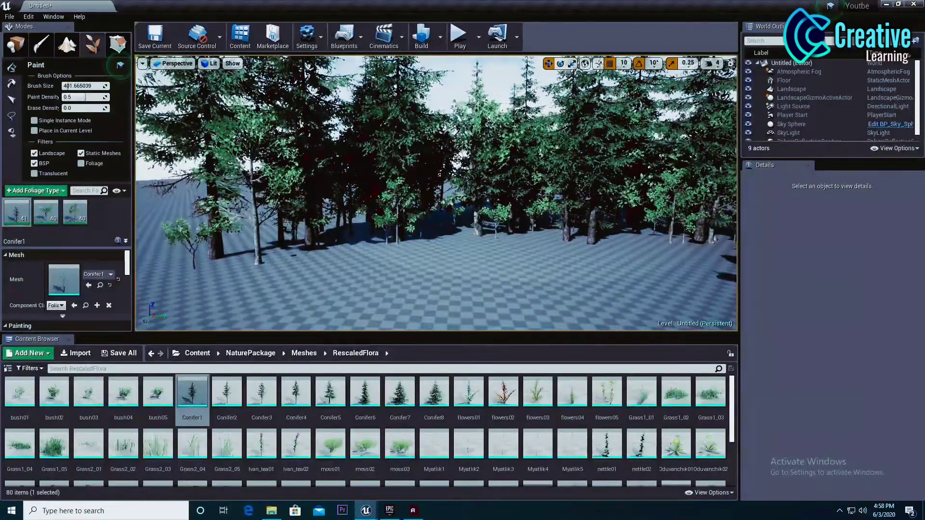
key("F11")
key("F11")
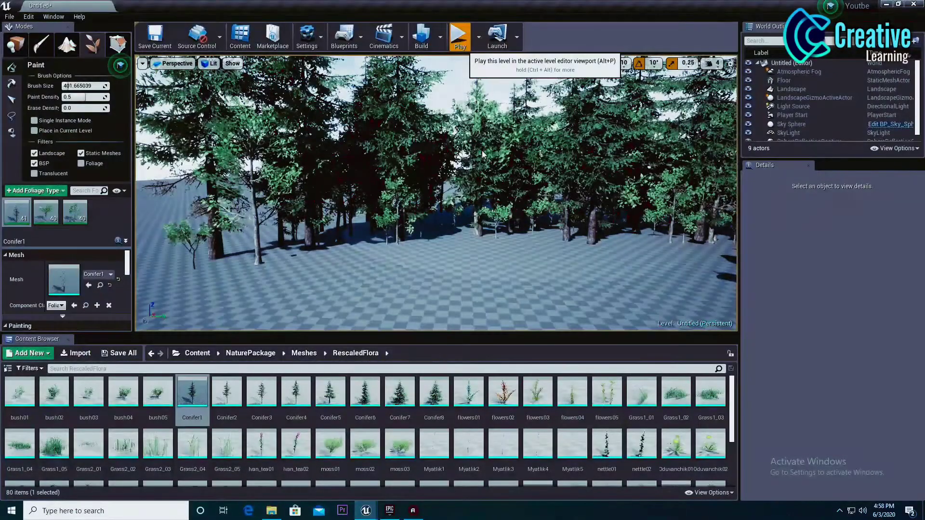
key("alt+p")
key("F11")
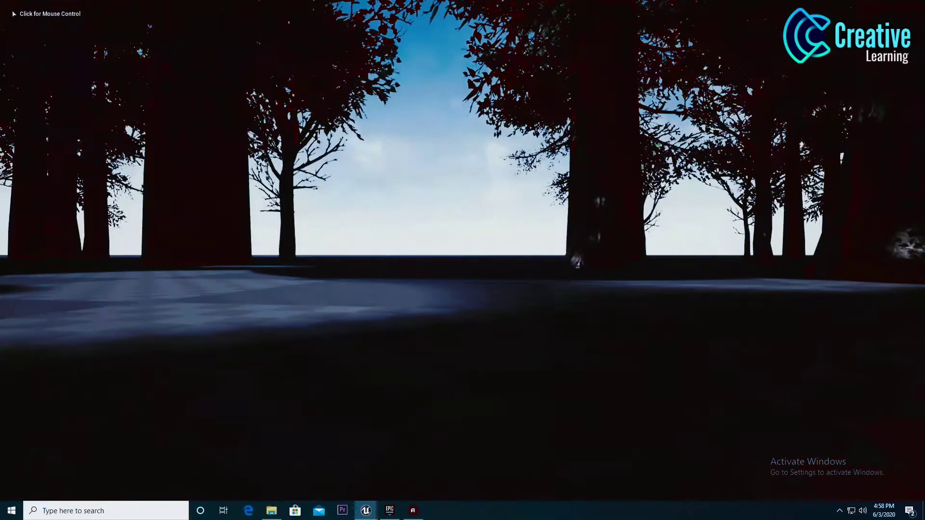
left_click(463, 261)
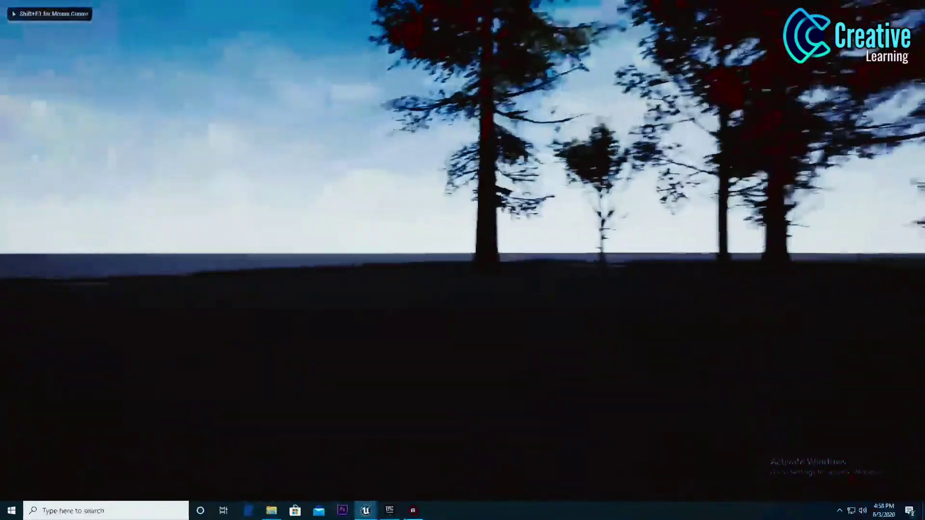
Move through and around the painted forest in play mode to examine the trees, their foliage and shadows
key("w")
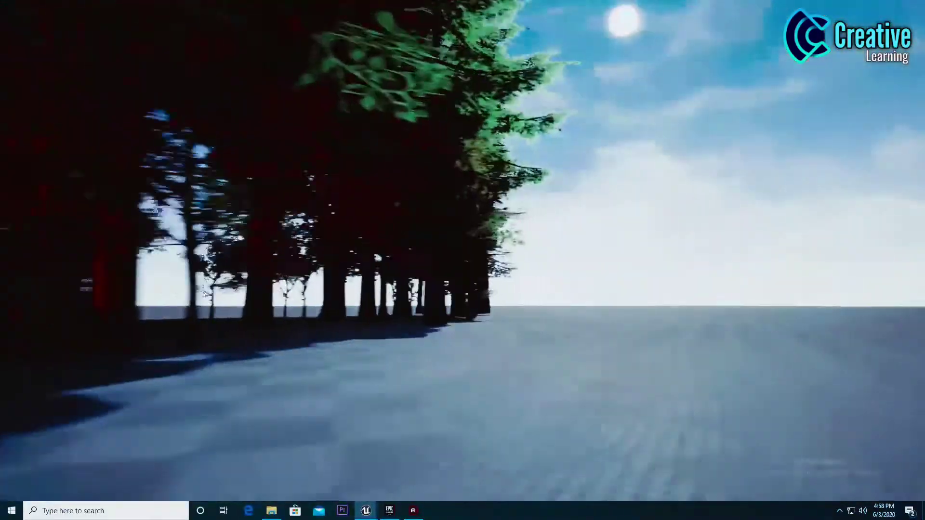
key("w")
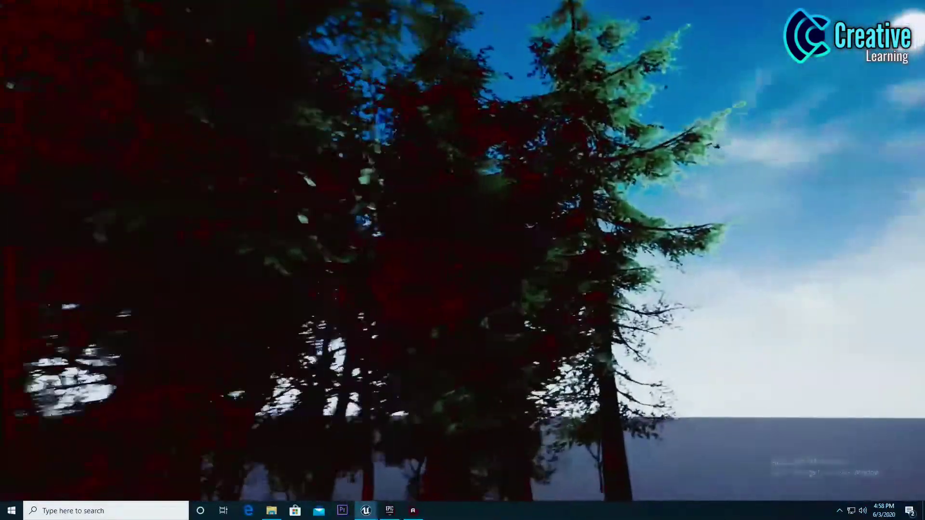
key("w")
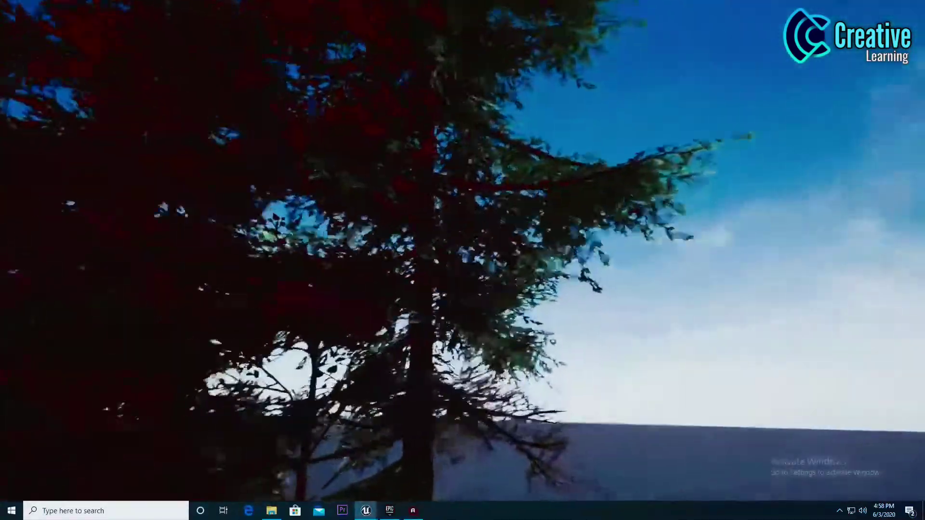
key("w")
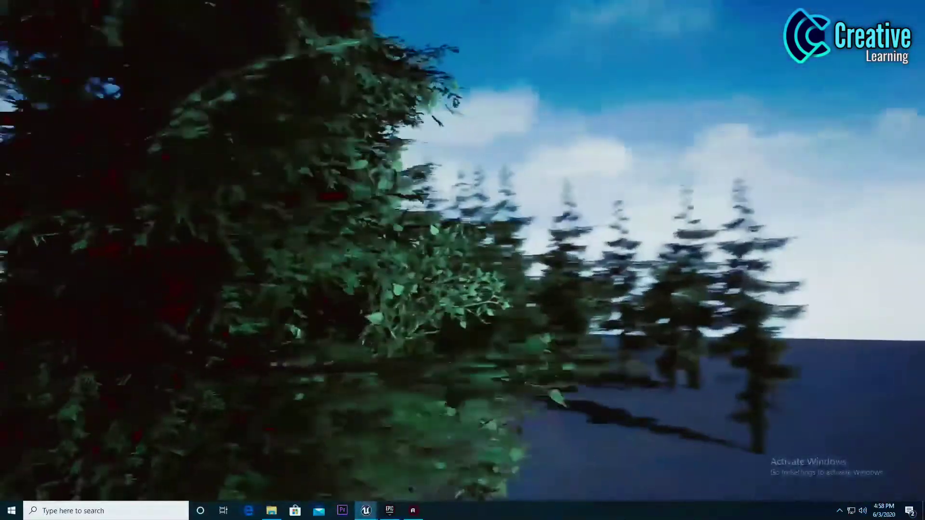
key("w")
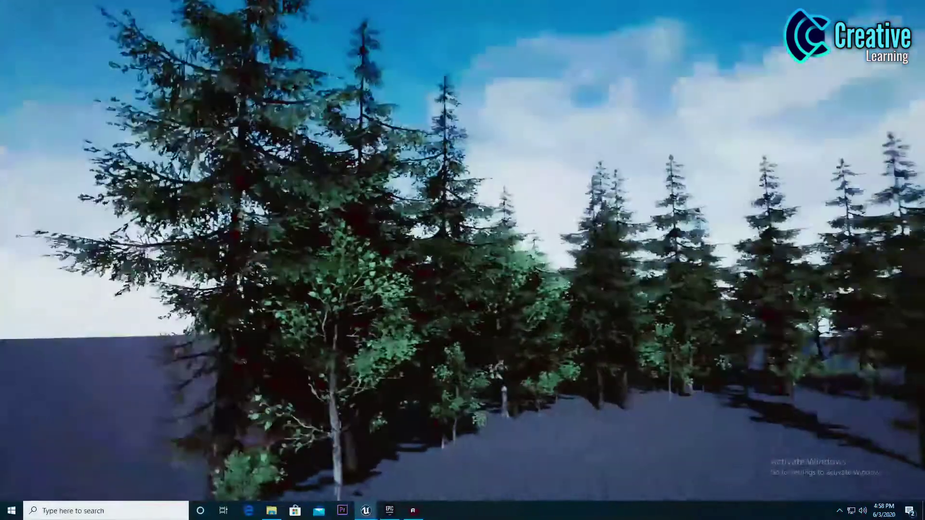
key("s")
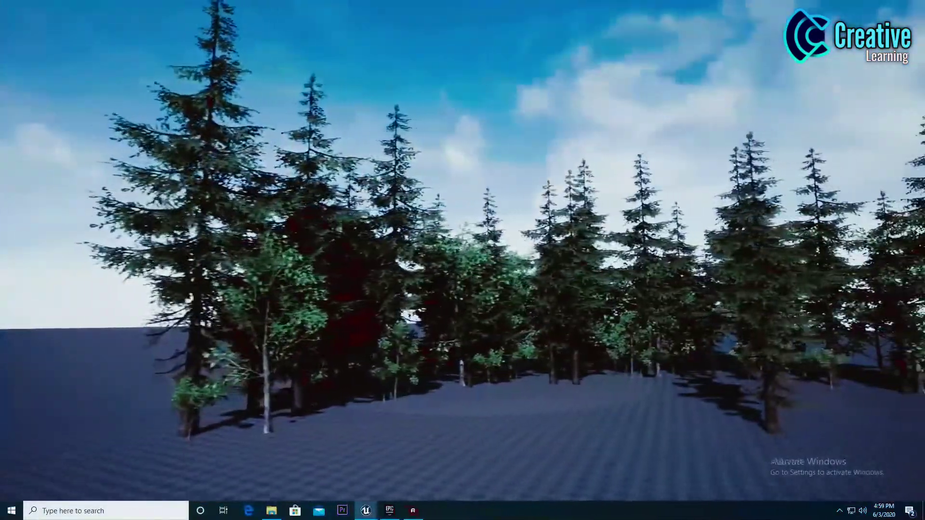
key("w")
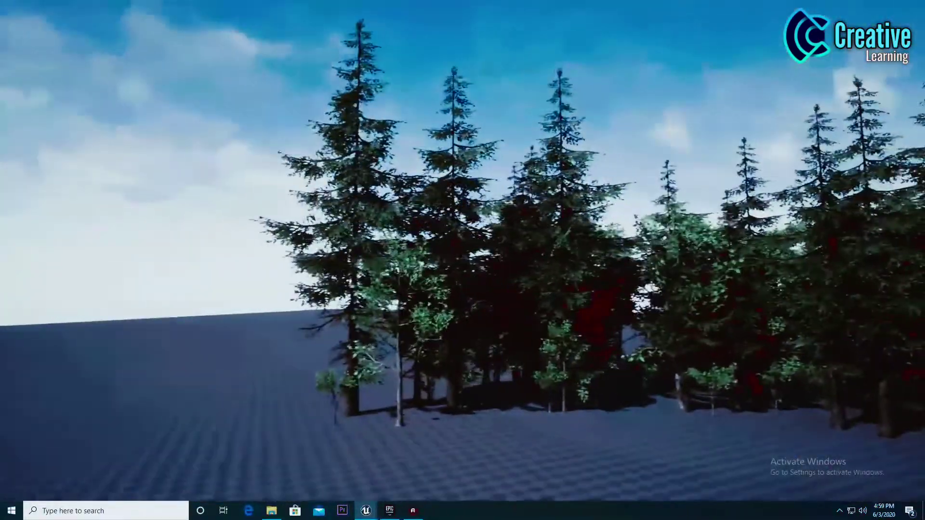
key("w")
key("d")
key("w")
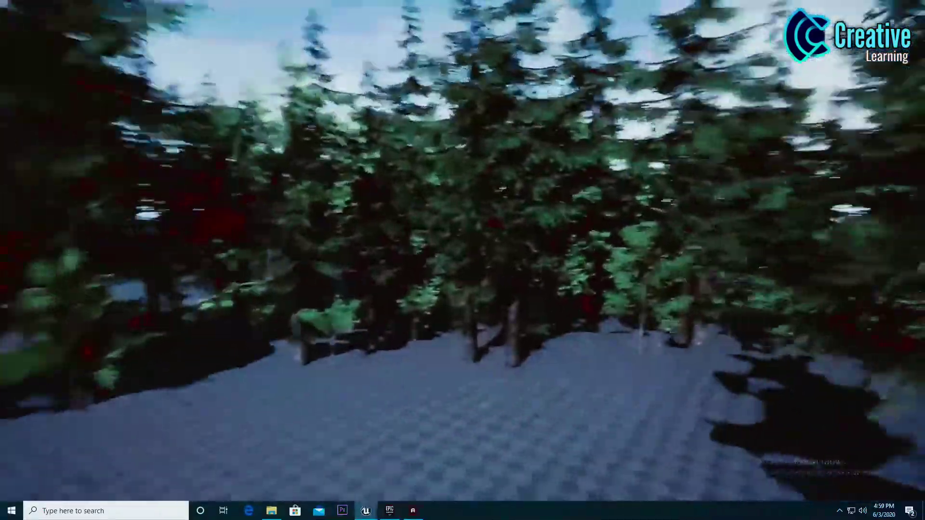
key("w")
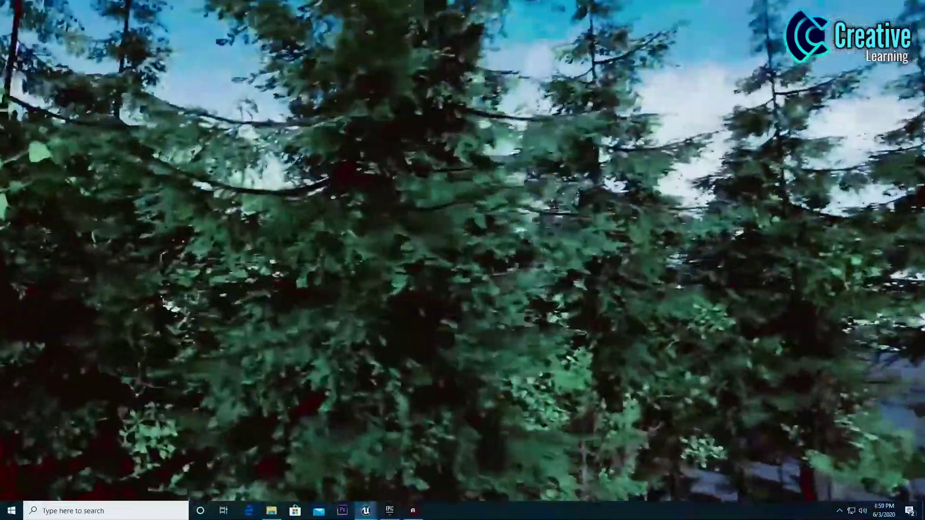
key("w")
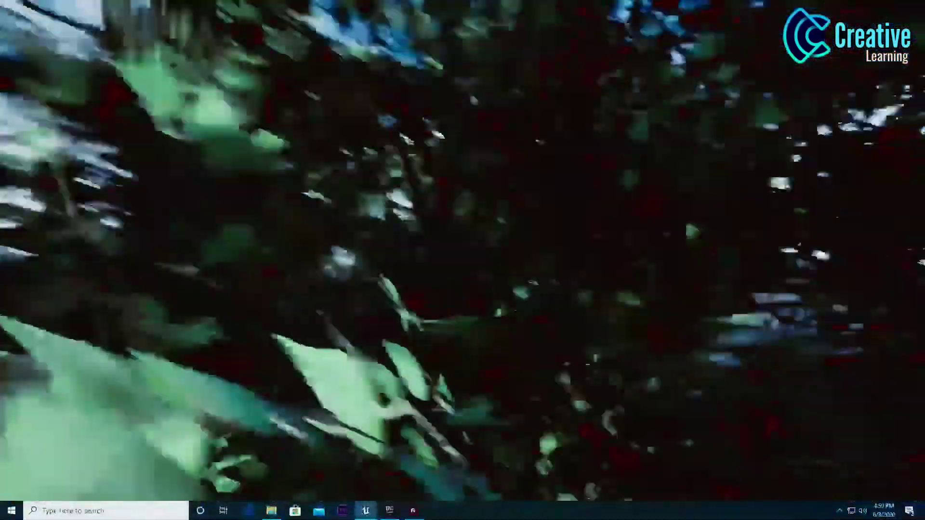